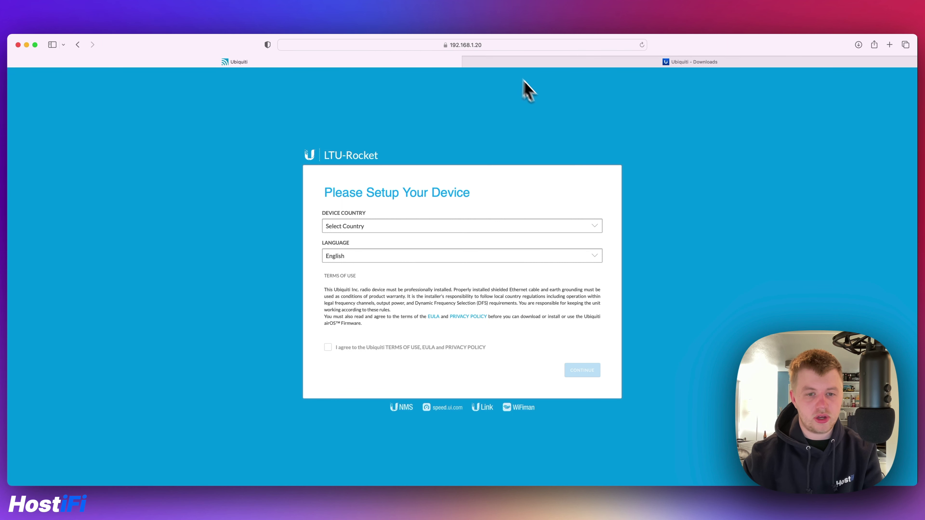
Set Device Country to United Kingdom, accept the terms of use, and continue to the LTU-Rocket dashboard.
left_click(331, 234)
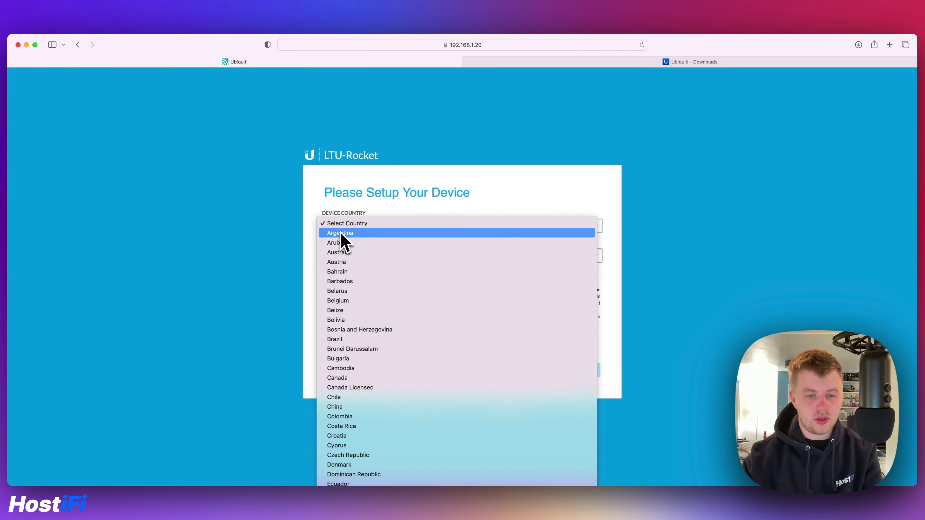
scroll(349, 292, "down", 10)
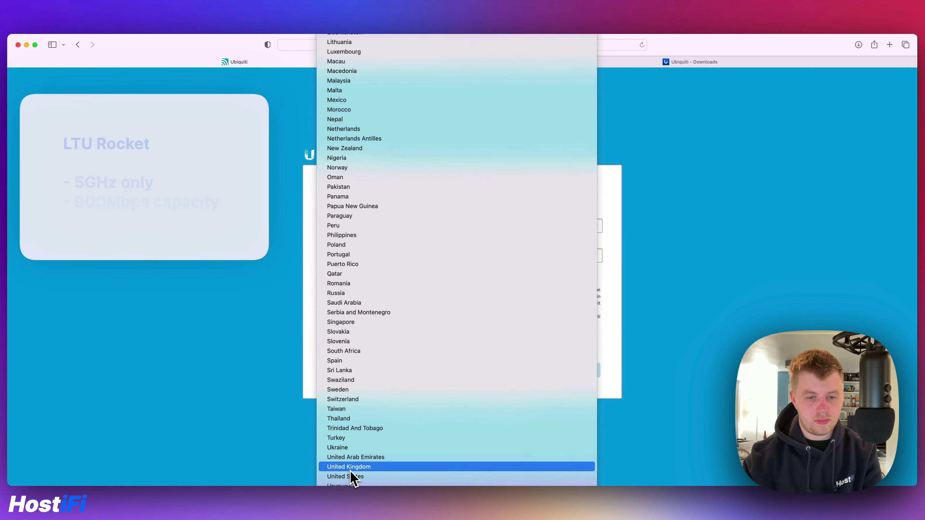
left_click(352, 468)
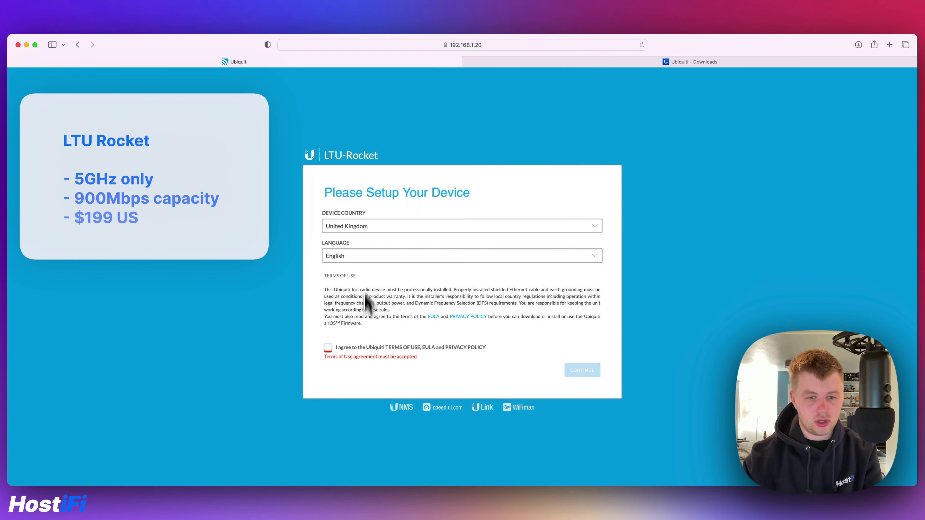
left_click(328, 348)
left_click(582, 371)
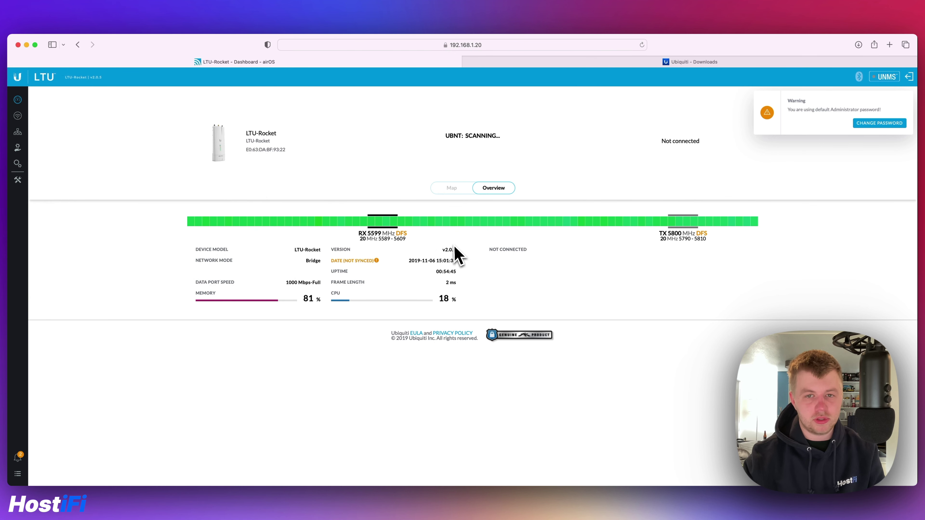
Open the System page showing firmware V2.0.5 and dismiss the default-password warning.
left_click(19, 164)
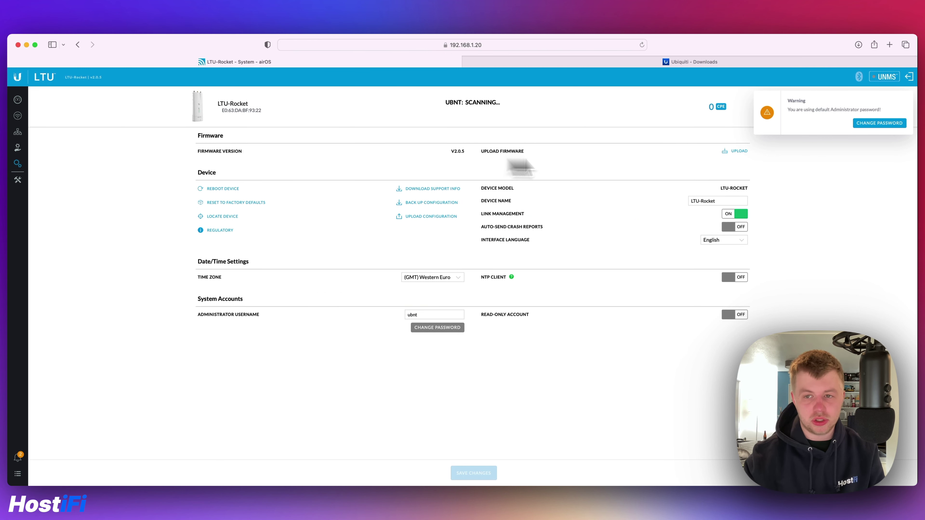
left_click(903, 99)
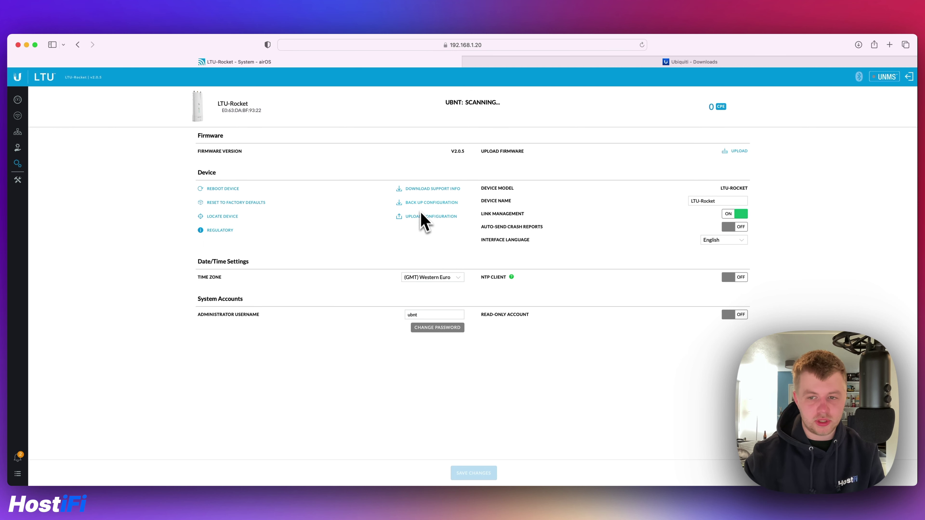
Review the LTU Rocket v2.3.0 release and past firmware versions on Ubiquiti Downloads, then return to airOS System.
left_click(619, 62)
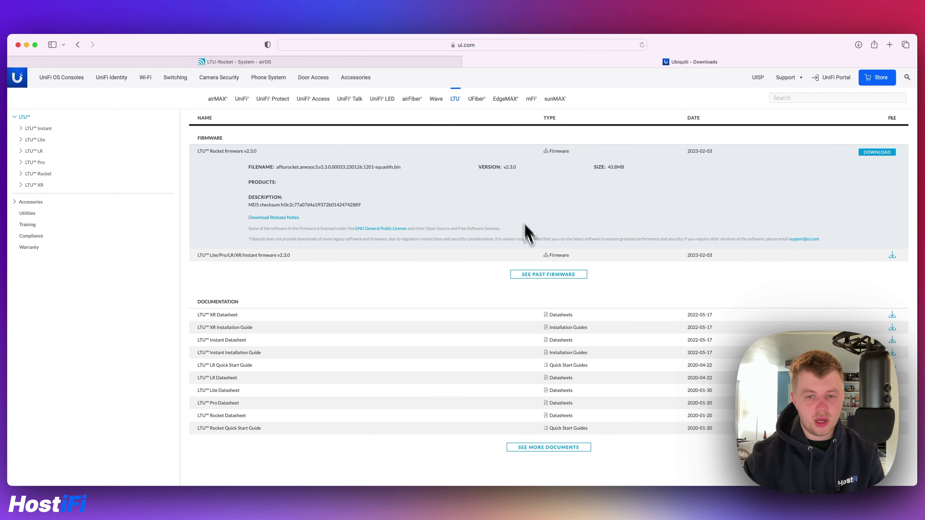
left_click(531, 274)
scroll(510, 204, "down", 1)
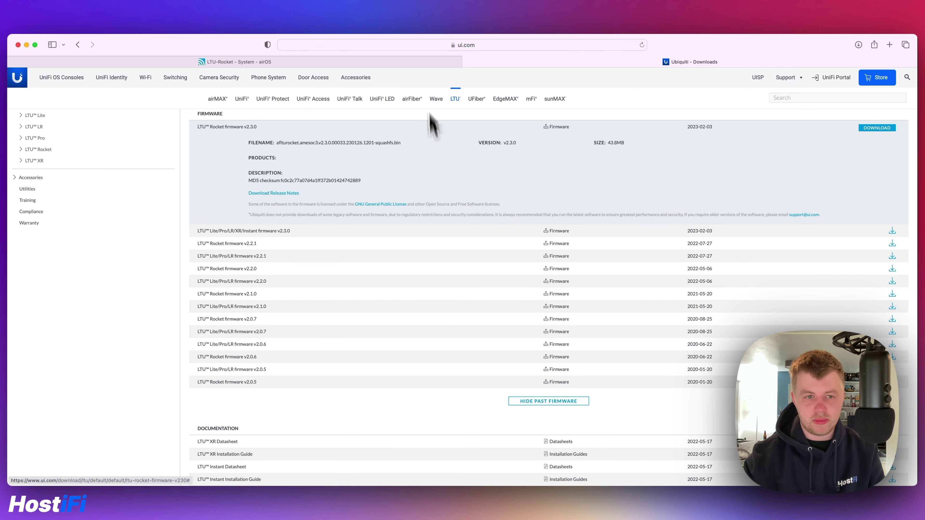
left_click(414, 60)
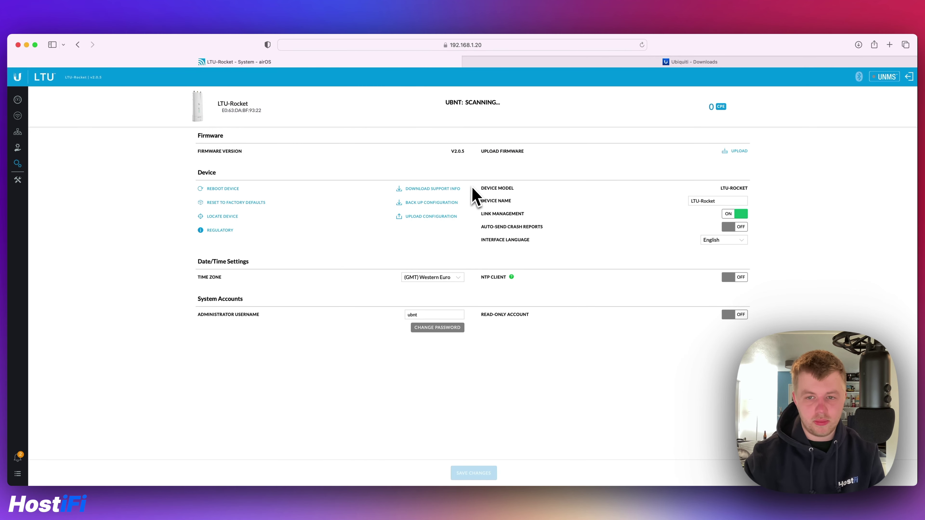
Upload the downloaded v2.3.0 firmware .bin file and apply the firmware update.
left_click(738, 152)
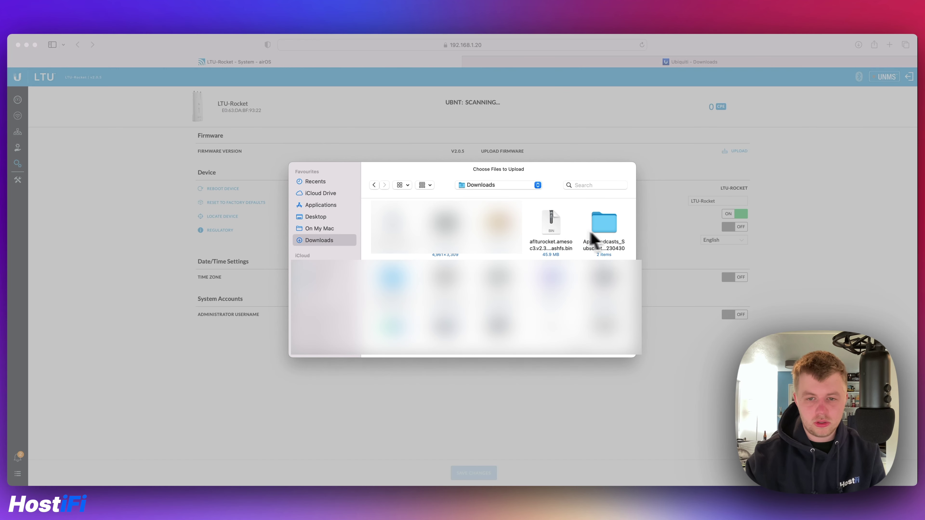
double_click(558, 226)
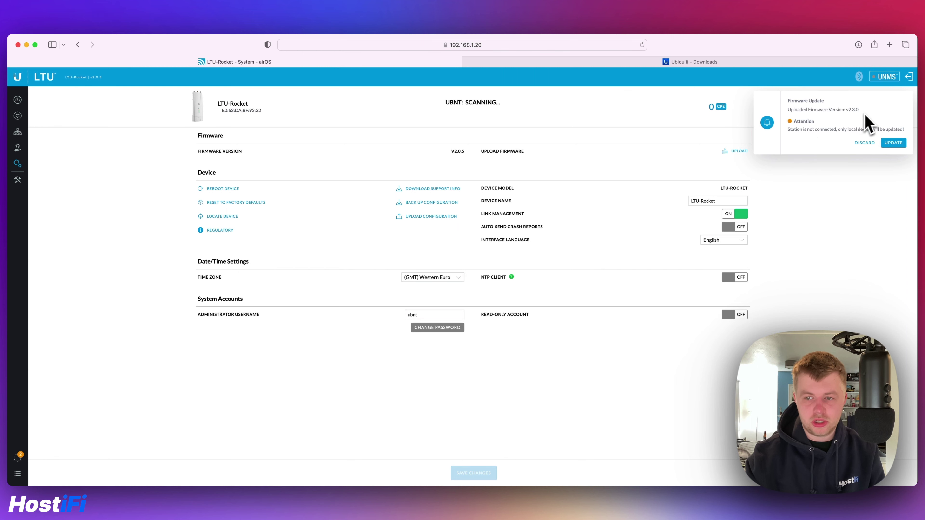
left_click(893, 147)
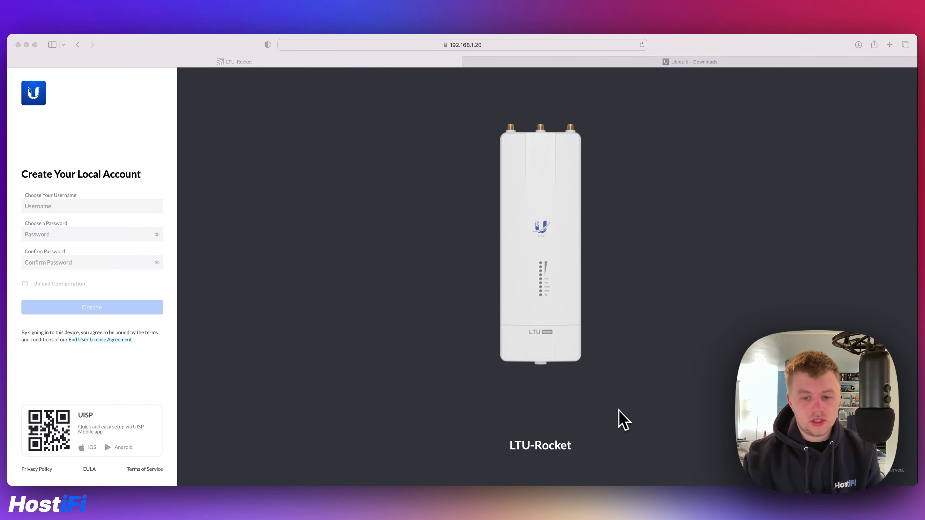
Enter ubnt as the local account username.
left_click(612, 399)
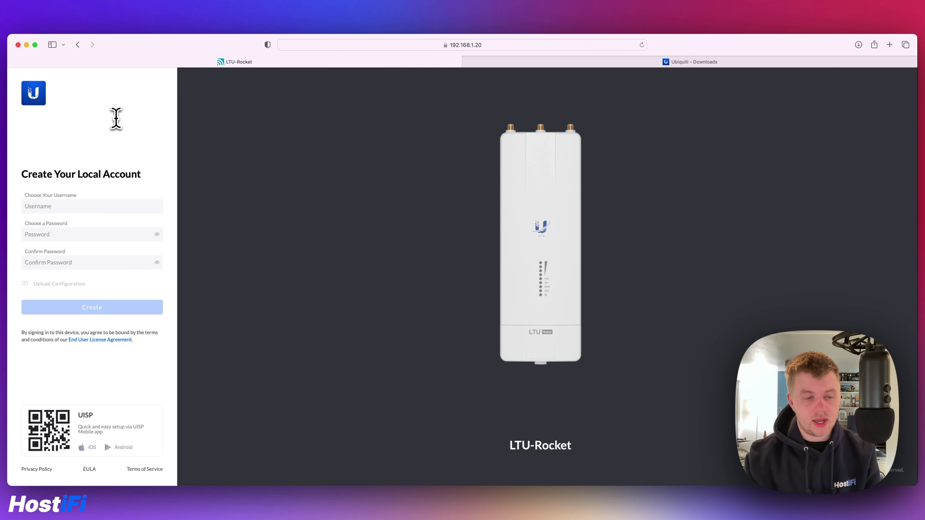
type("ubnt")
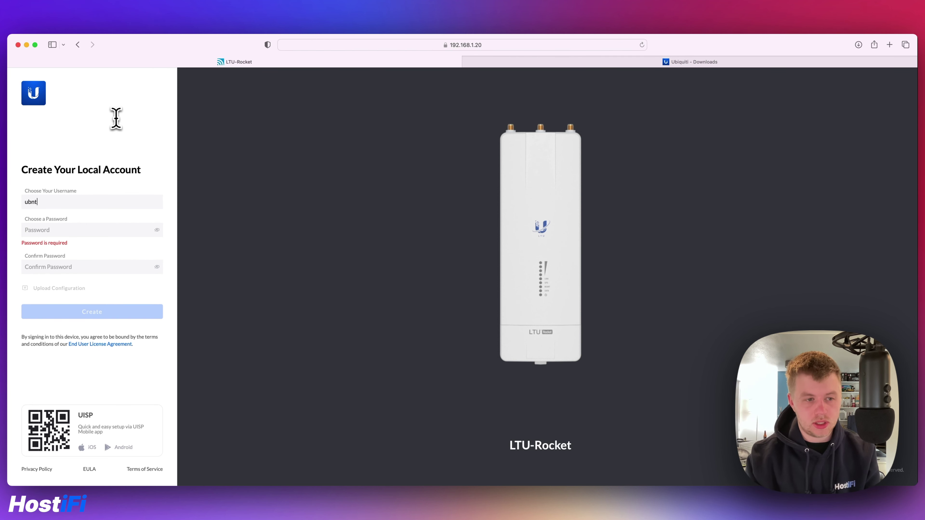
key("Tab")
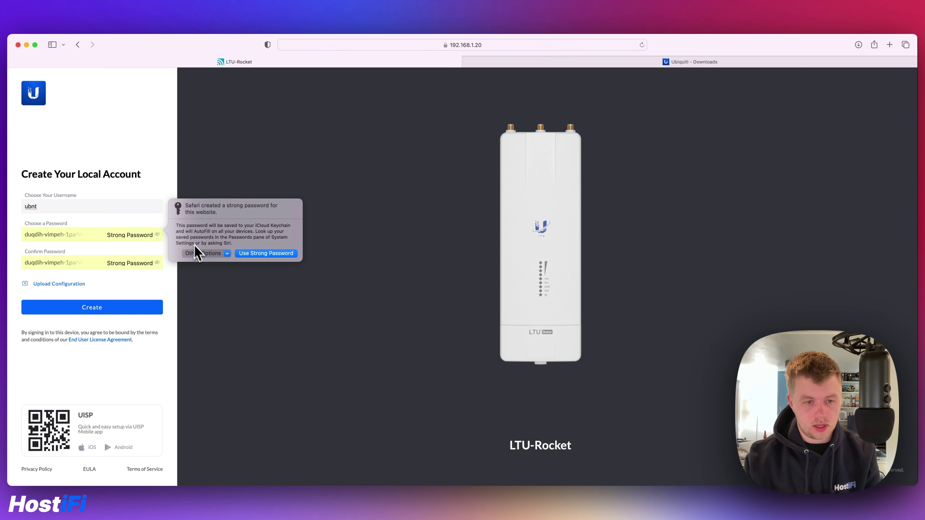
Decline the browser's suggested password, enter a 12-character password in both fields, and create the account.
left_click(200, 253)
left_click(219, 287)
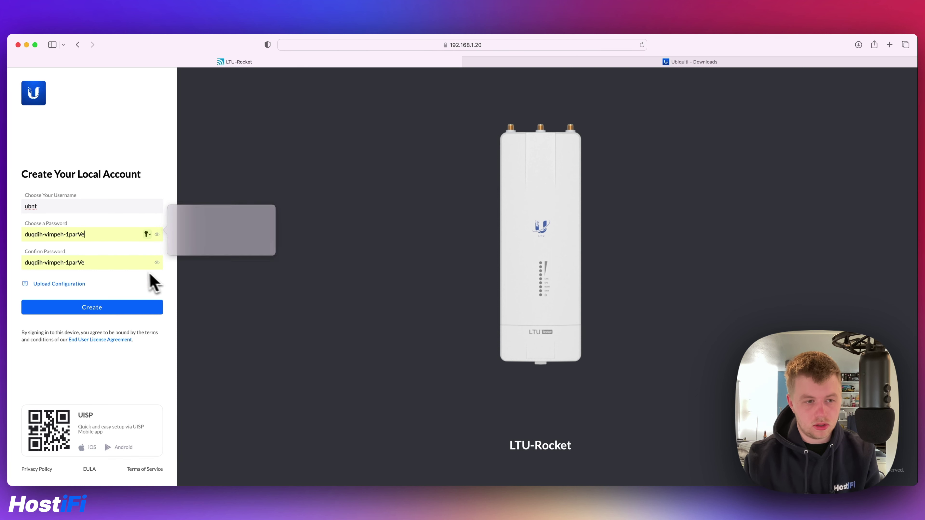
left_click(114, 261)
left_click(201, 253)
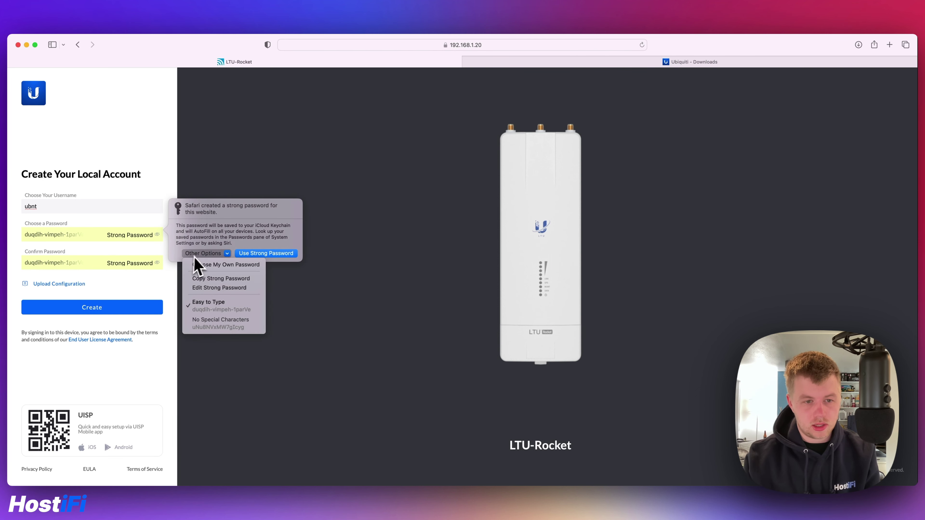
left_click(203, 266)
type("ubnt")
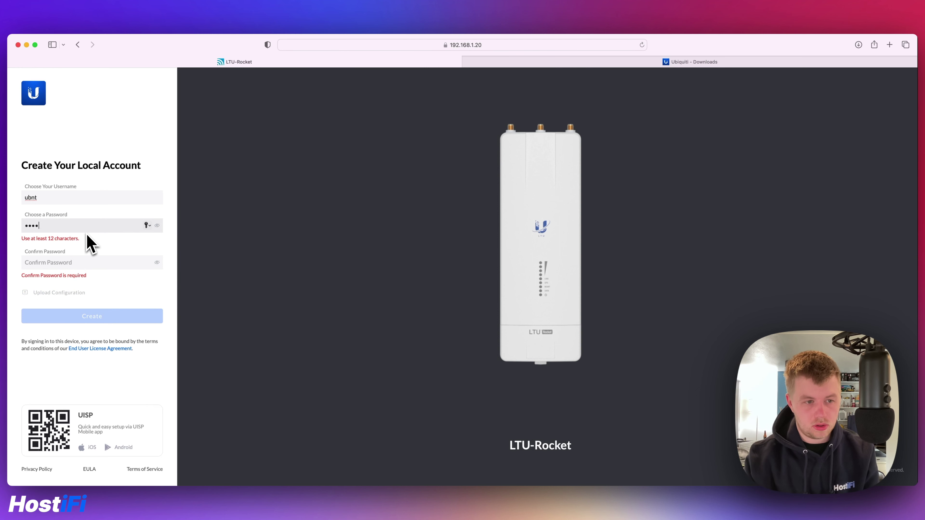
type("ubnt")
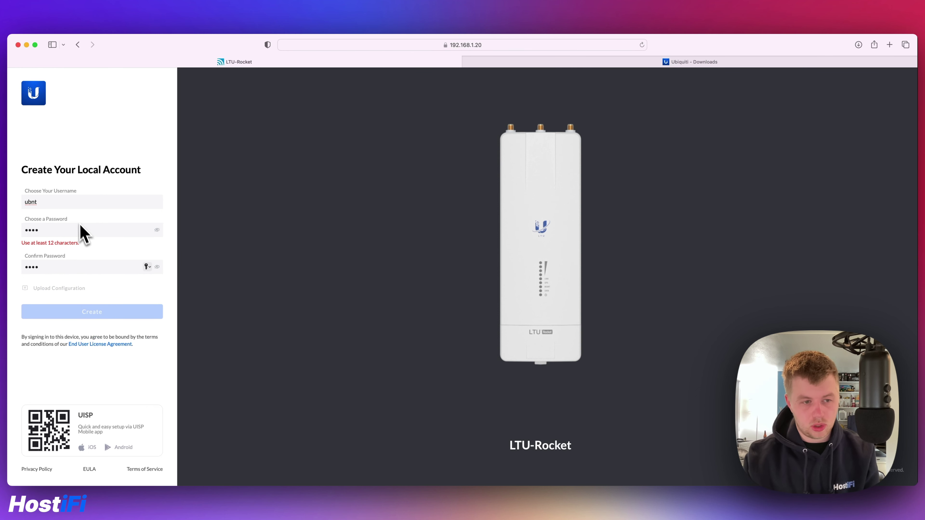
double_click(65, 226)
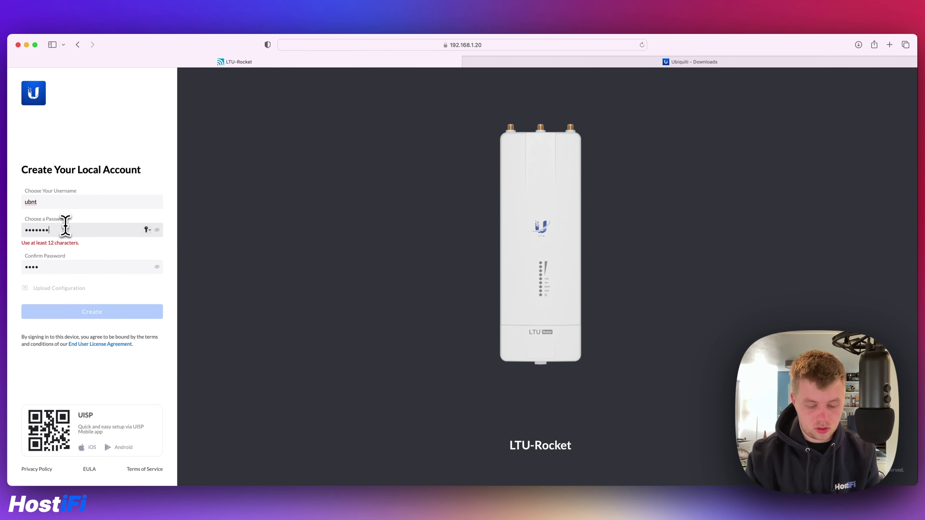
key("Tab")
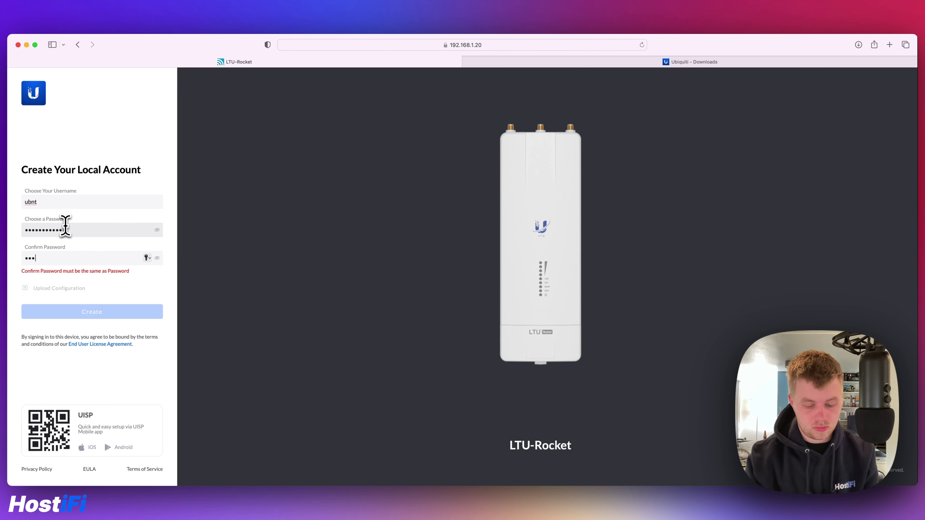
type("ubntubntubnt")
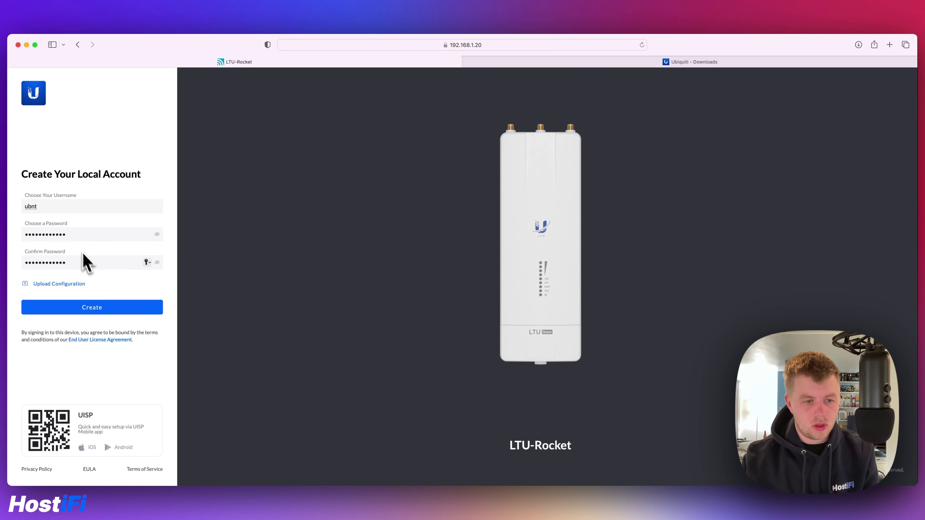
left_click(103, 310)
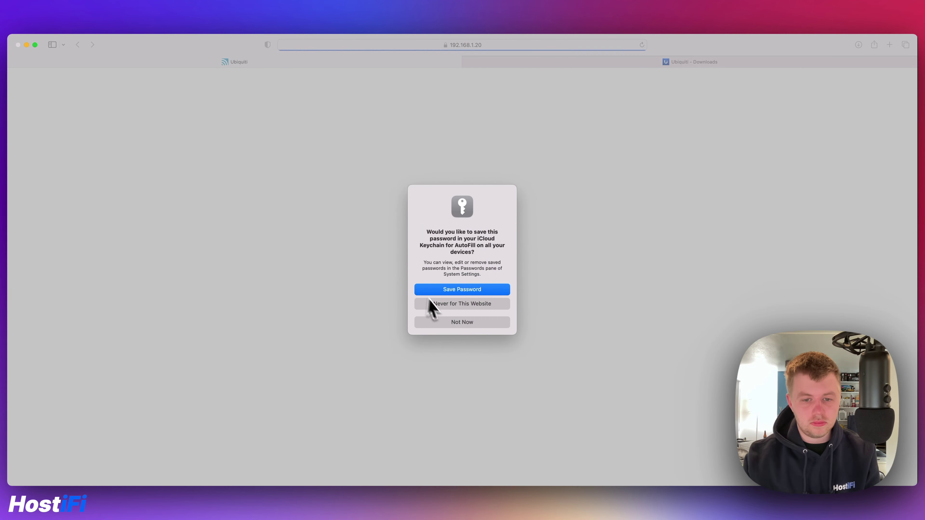
left_click(429, 306)
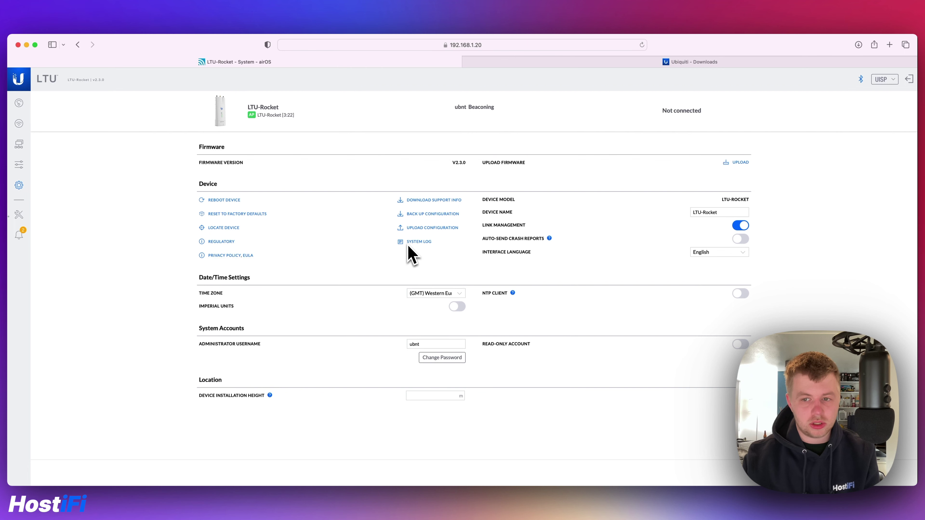
Go to the Dashboard showing LTU-Rocket on v2.3.0 with country United Kingdom.
left_click(27, 108)
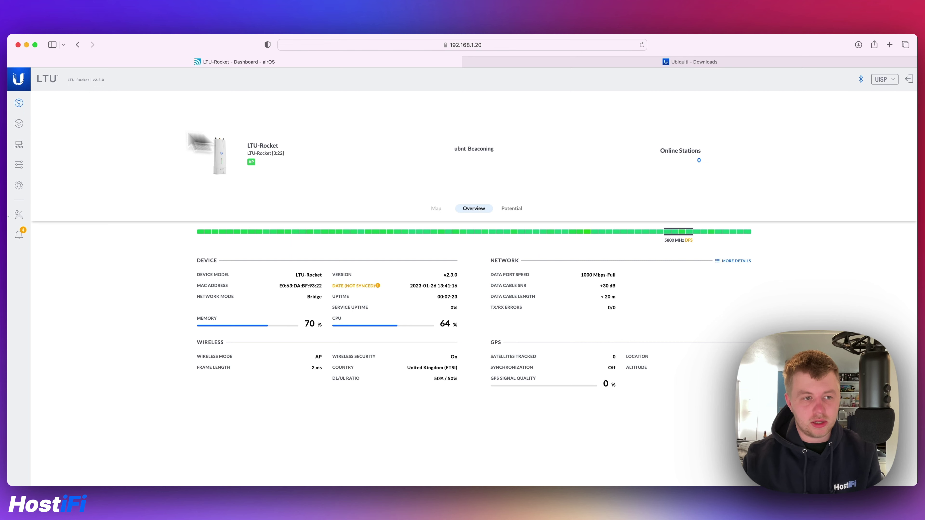
left_click(19, 124)
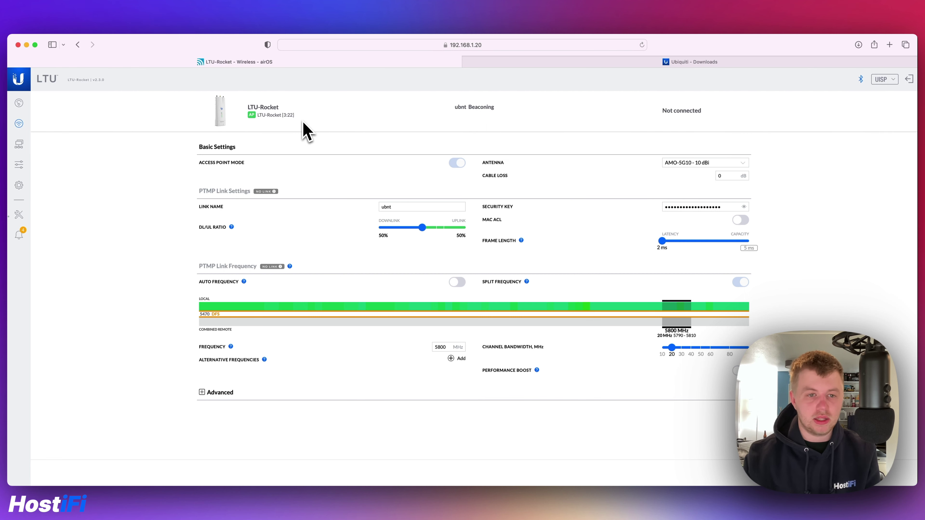
left_click(19, 103)
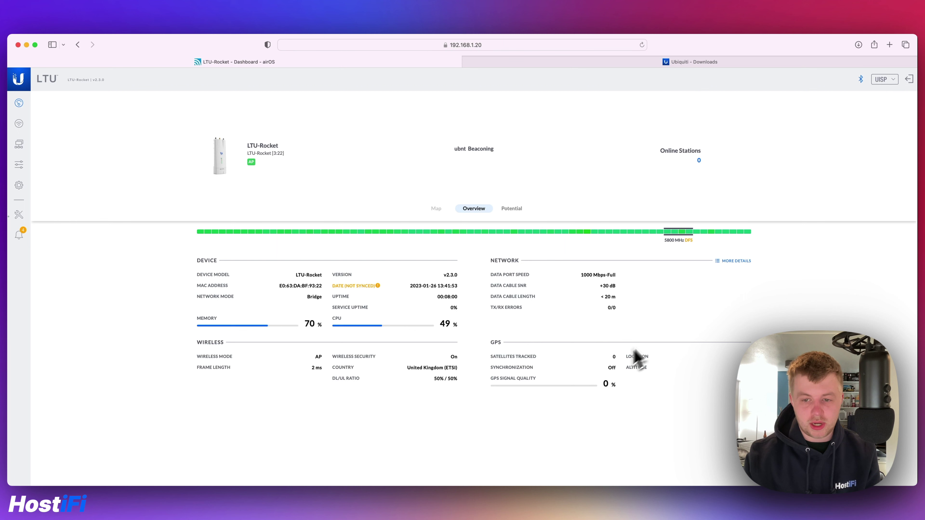
Review the ARP, bridge and route tables under More Details, then go to Wireless settings.
left_click(732, 263)
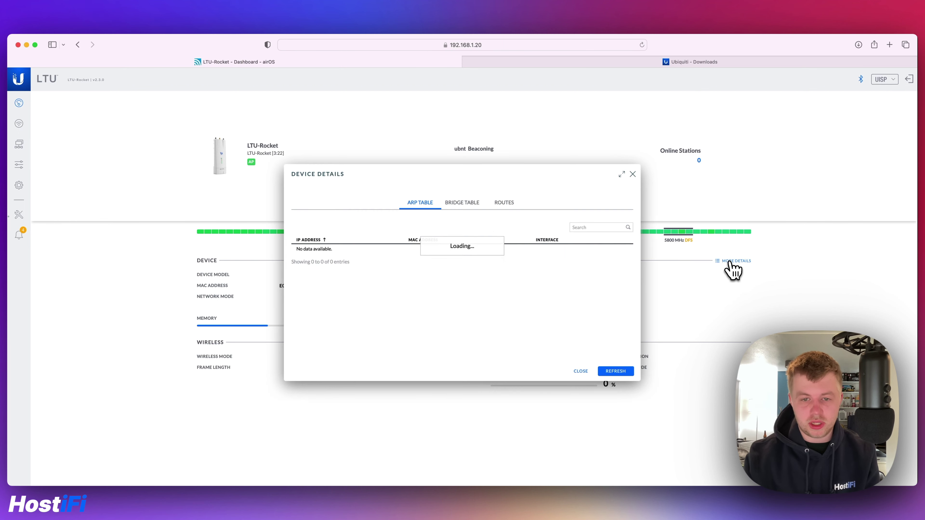
left_click(467, 204)
left_click(506, 203)
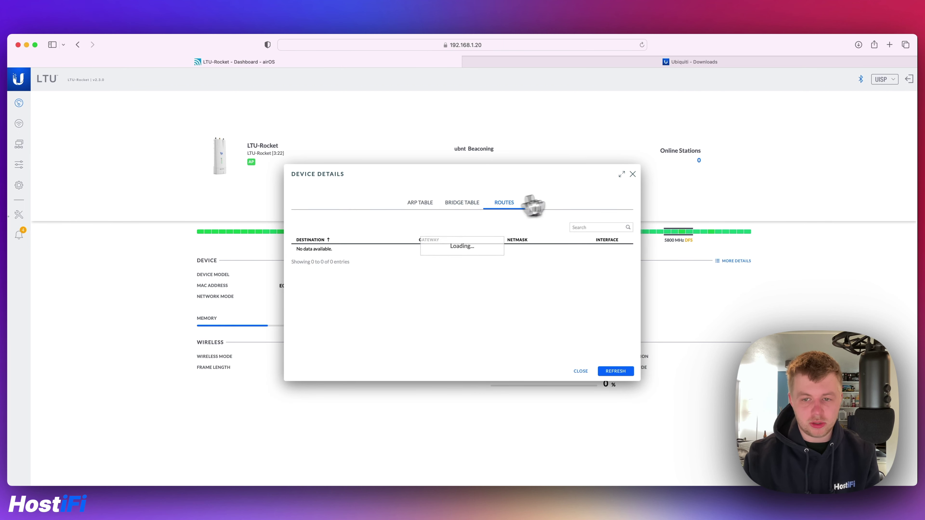
left_click(632, 174)
left_click(19, 124)
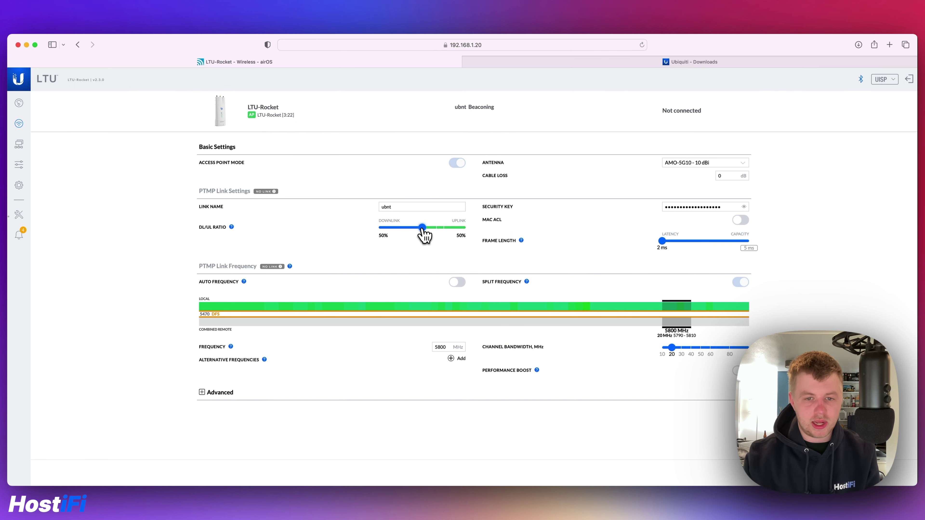
Try the DL/UL Ratio and Frame Length sliders, leaving 50%/50% and 2 ms, and check Performance Boost help.
mouse_move(422, 228)
left_mouse_down()
mouse_move(445, 227)
mouse_move(421, 227)
left_mouse_up()
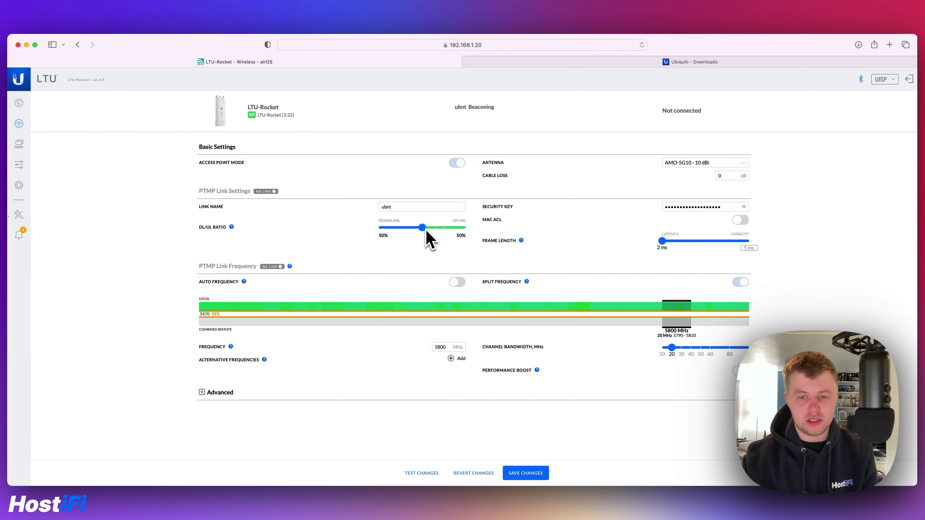
mouse_move(662, 241)
left_mouse_down()
mouse_move(732, 247)
mouse_move(662, 242)
left_mouse_up()
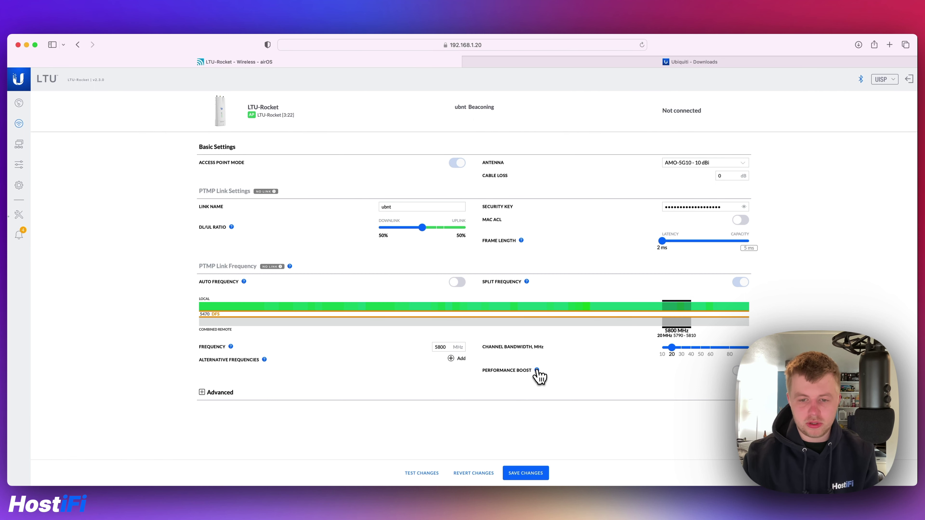
mouse_move(537, 371)
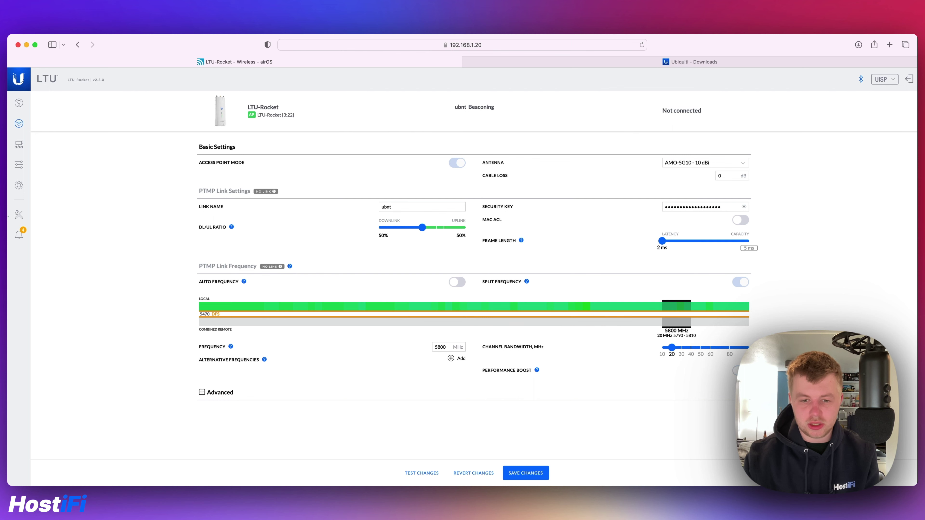
Expand Advanced, toggle GPS Sync, keep Max TX Modulation at 10X (1024QAM), then open Network settings.
left_click(216, 393)
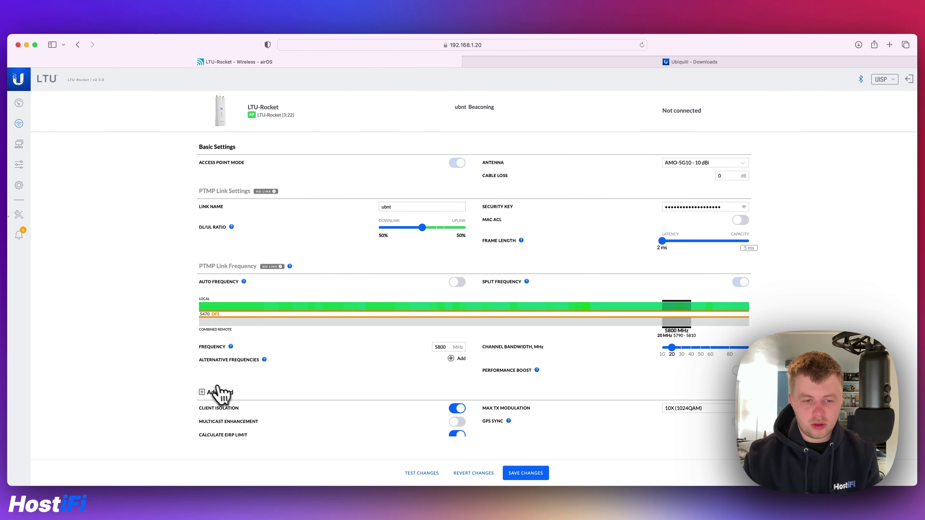
scroll(164, 356, "down", 1)
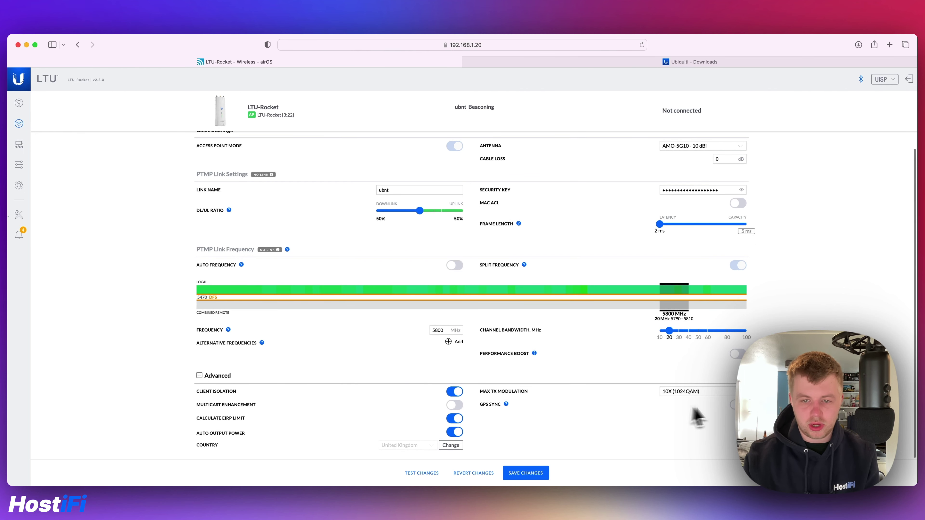
left_click(731, 404)
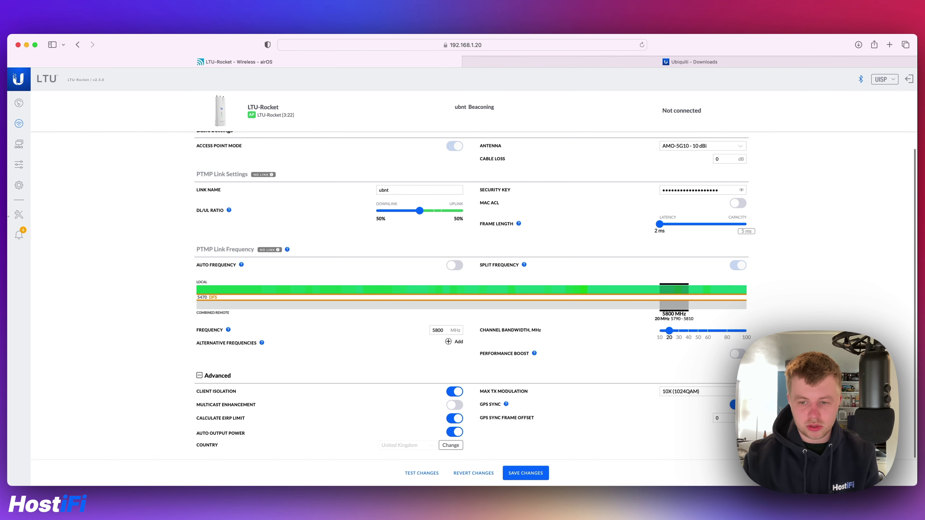
left_click(689, 392)
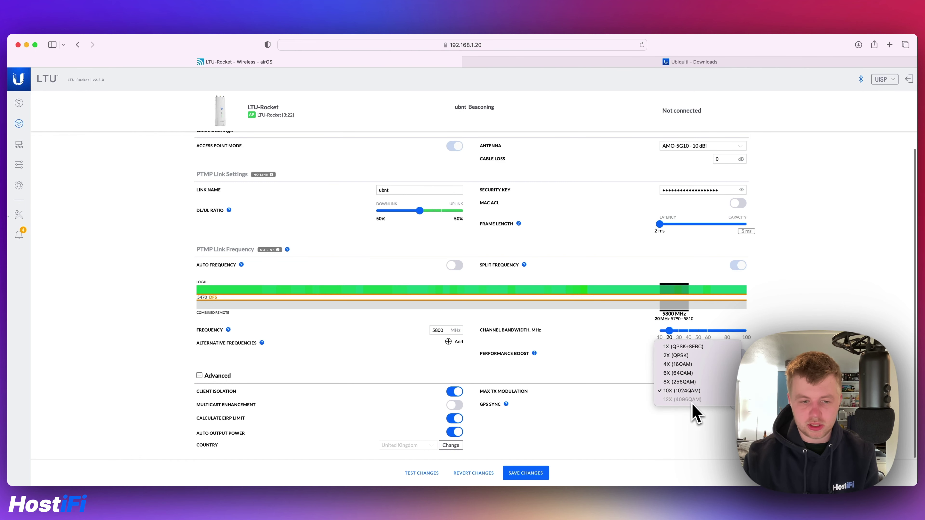
left_click(674, 411)
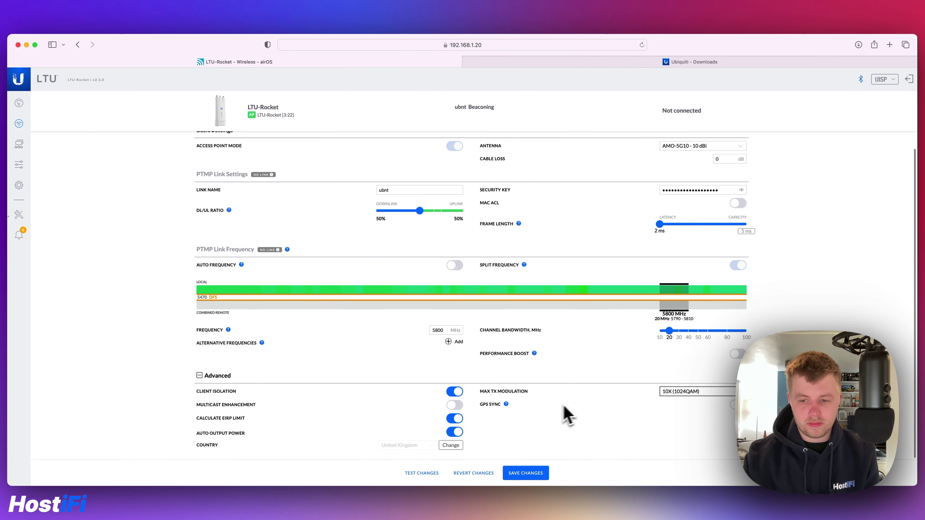
scroll(599, 347, "up", 1)
left_click(14, 153)
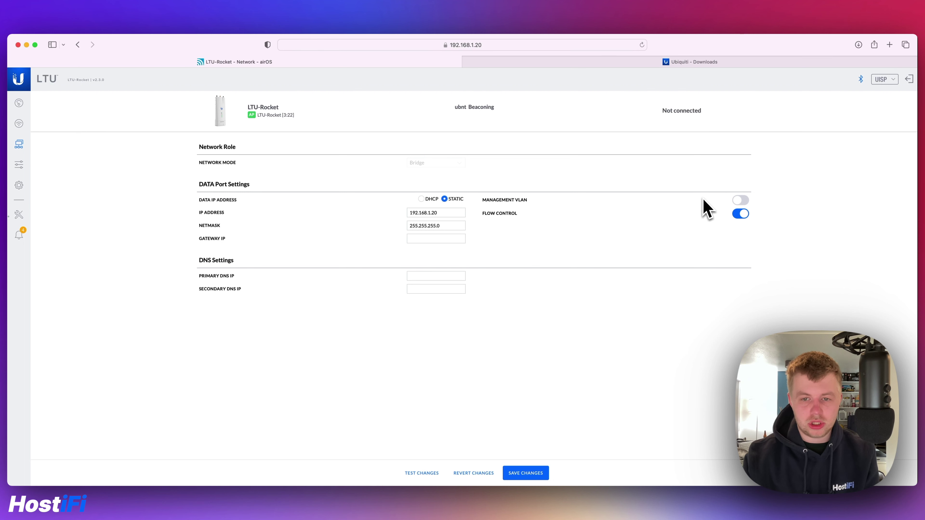
Toggle Management VLAN on and off twice, leaving it disabled.
left_click(738, 201)
left_click(736, 201)
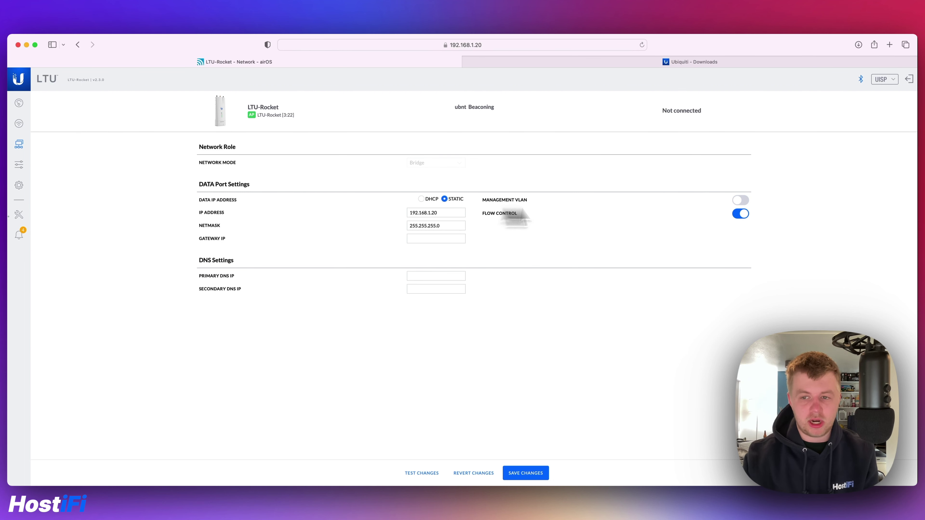
left_click(741, 201)
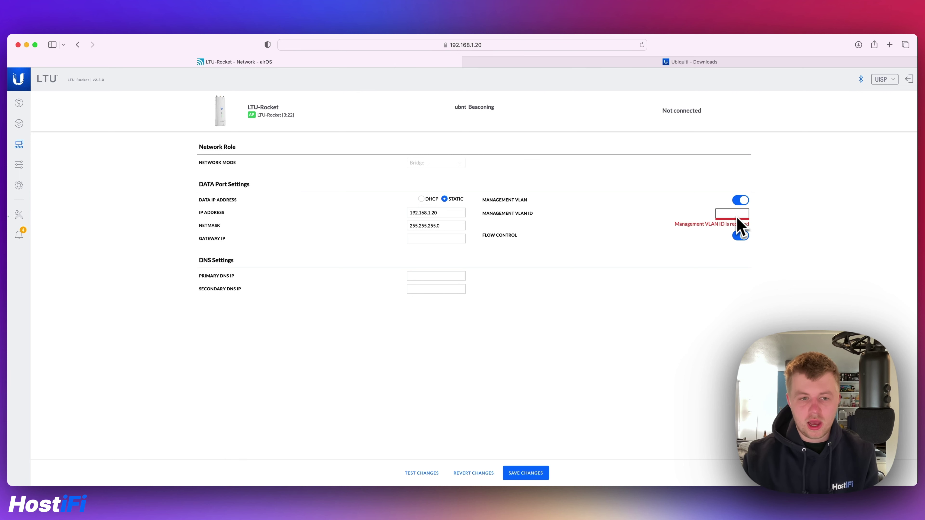
left_click(738, 201)
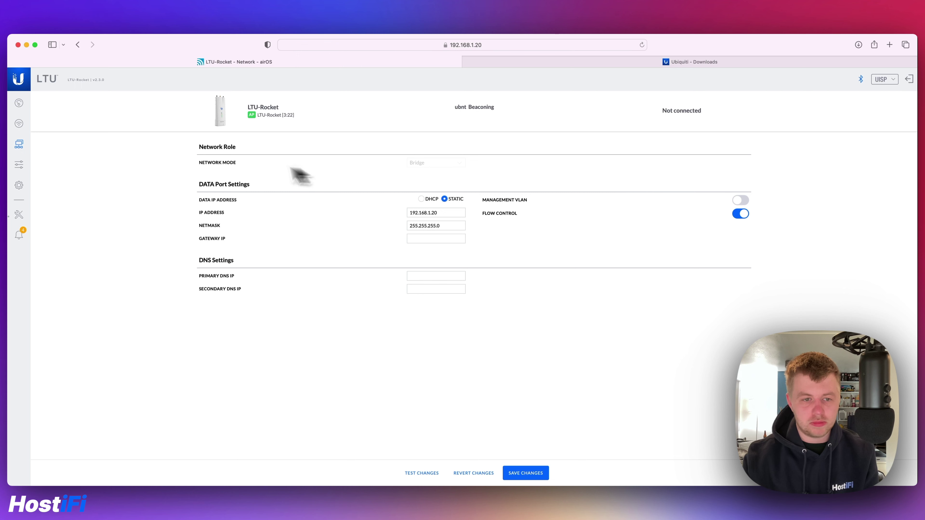
Switch the SNMP Agent on and back off under Services.
left_click(20, 166)
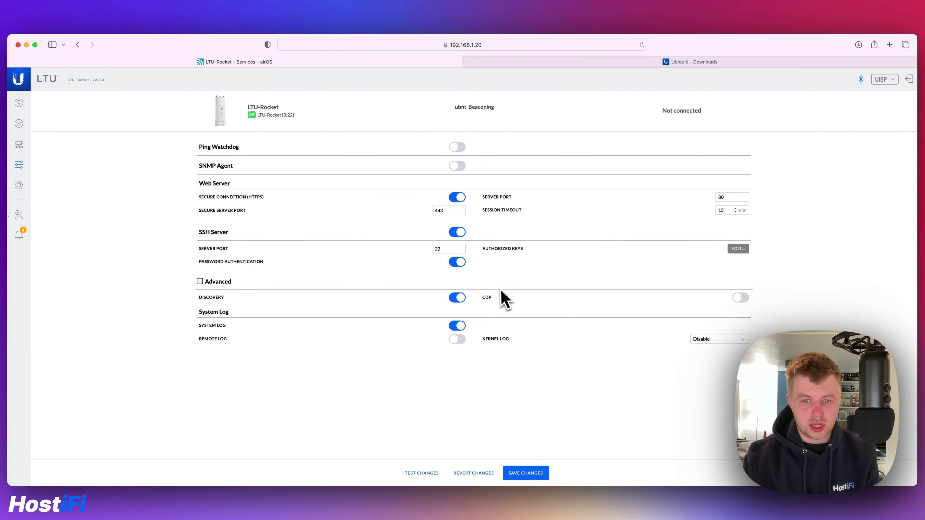
left_click(457, 166)
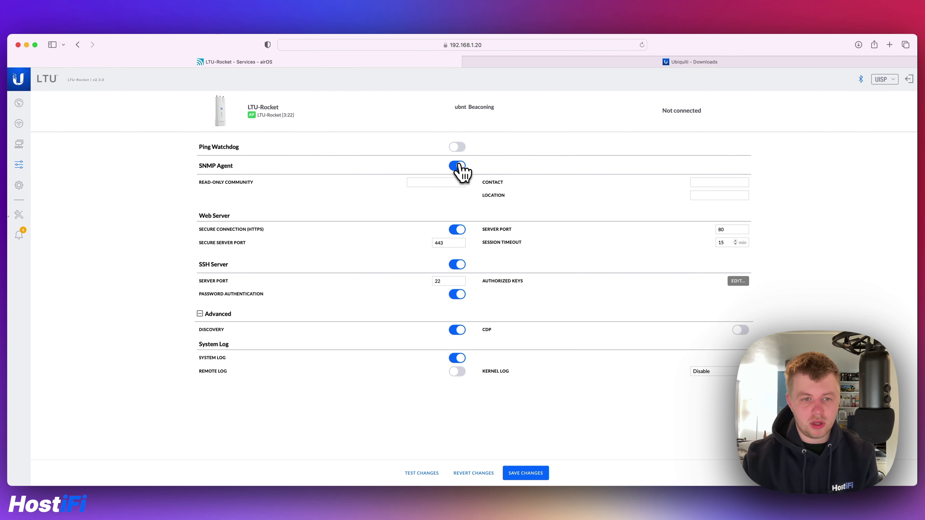
left_click(458, 166)
left_click(19, 185)
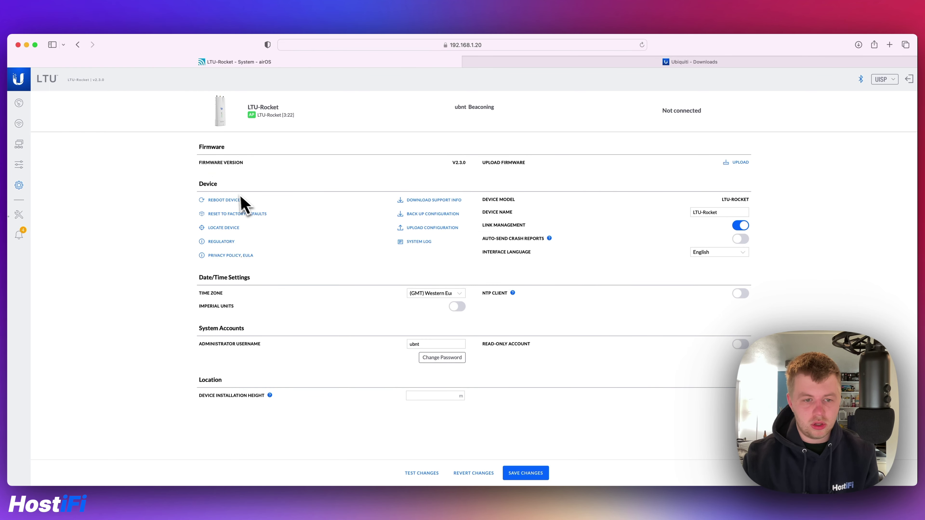
Check the regulatory information, then switch the NTP client on and back off.
left_click(221, 242)
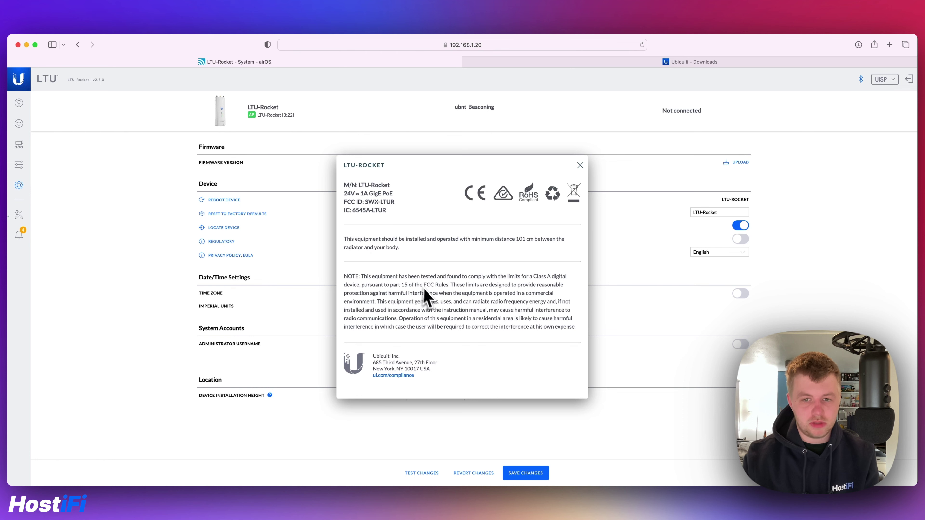
left_click(575, 165)
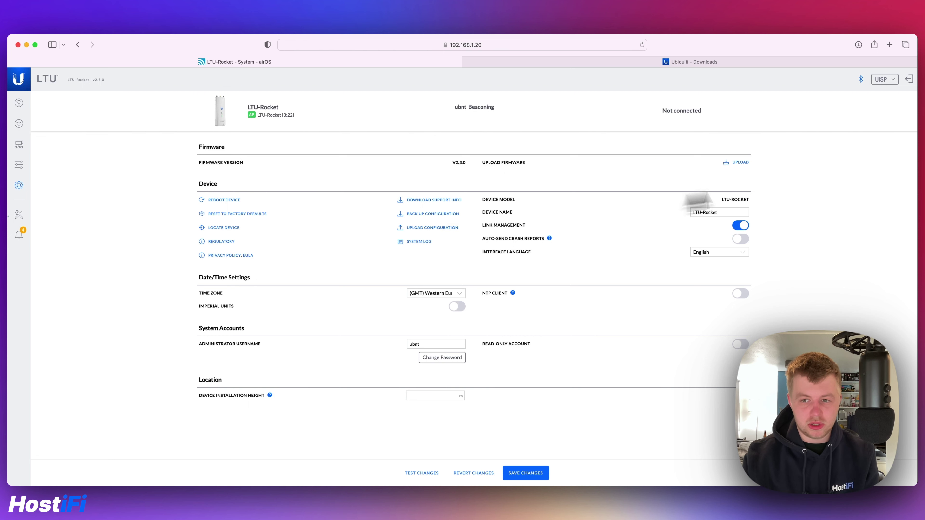
left_click(741, 294)
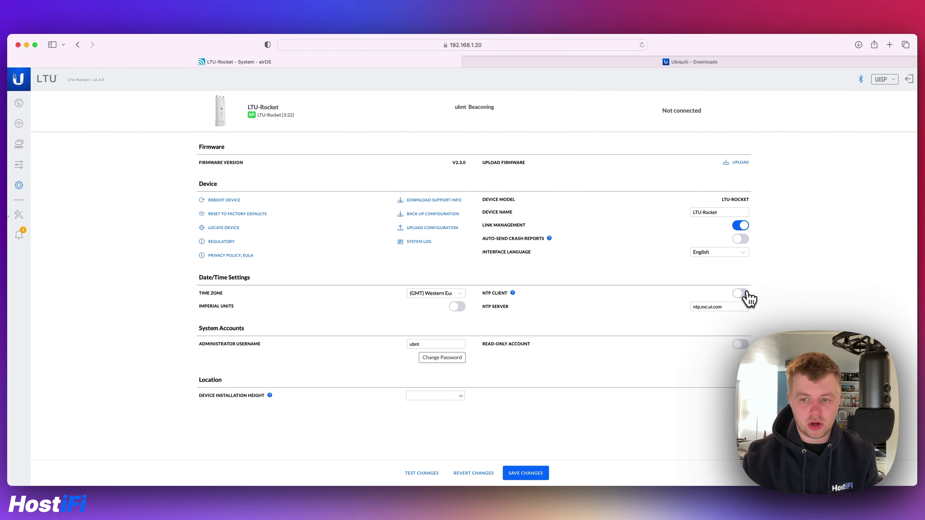
left_click(741, 293)
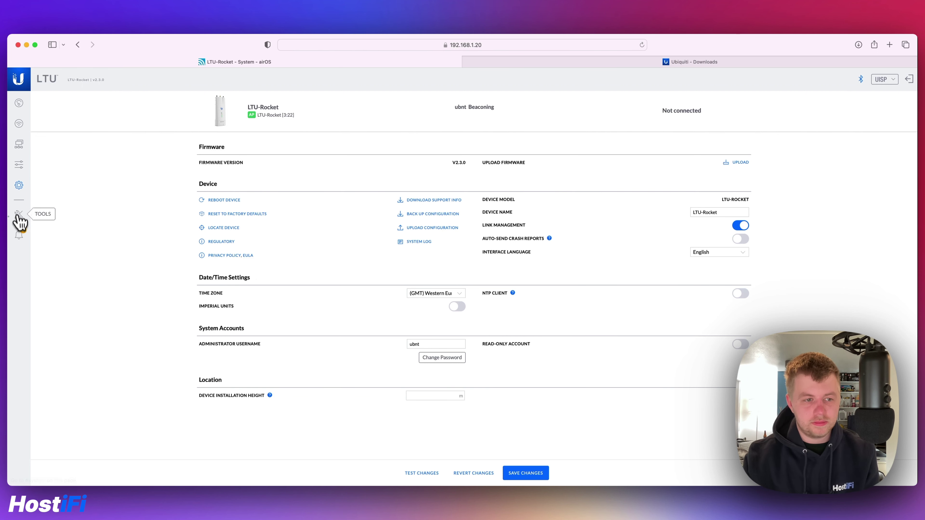
Read the Link Assistant advice on No GPS Signal, Default Wireless Security KEY and Local Date Not Synced.
left_click(19, 235)
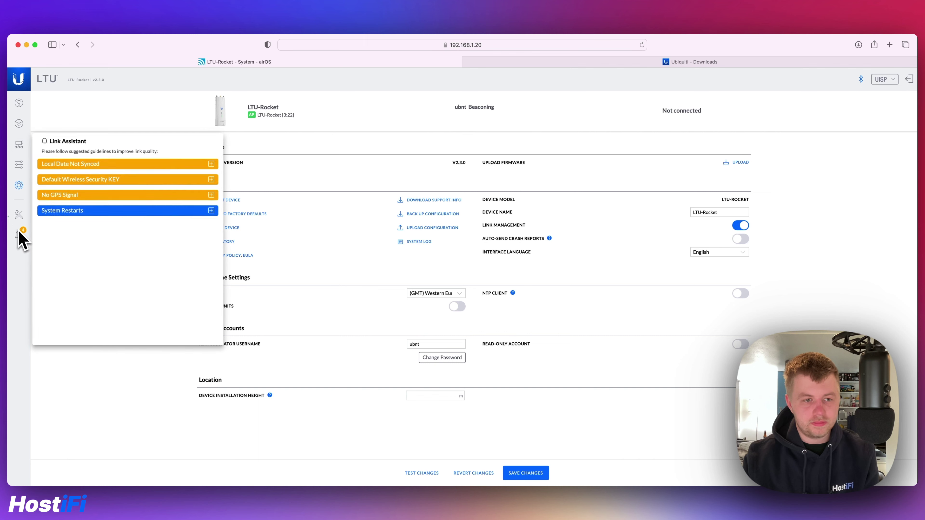
left_click(93, 198)
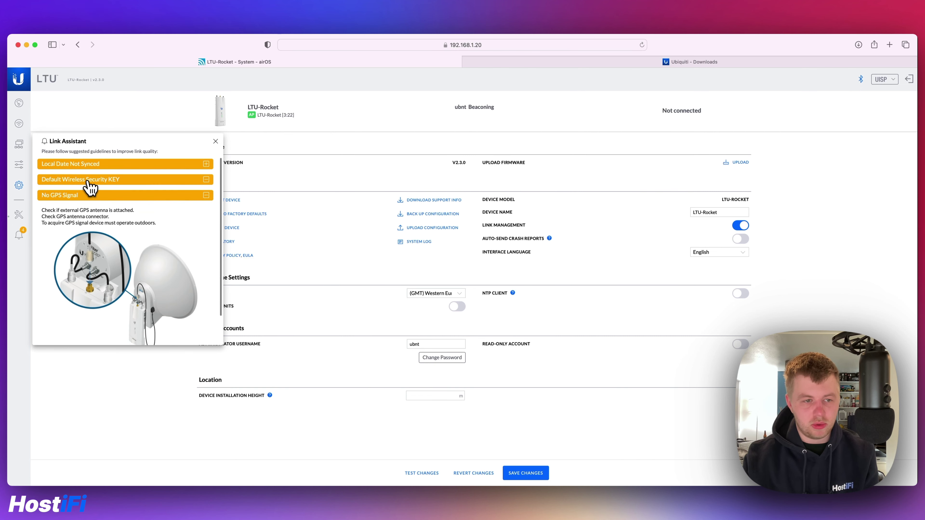
left_click(89, 180)
left_click(103, 165)
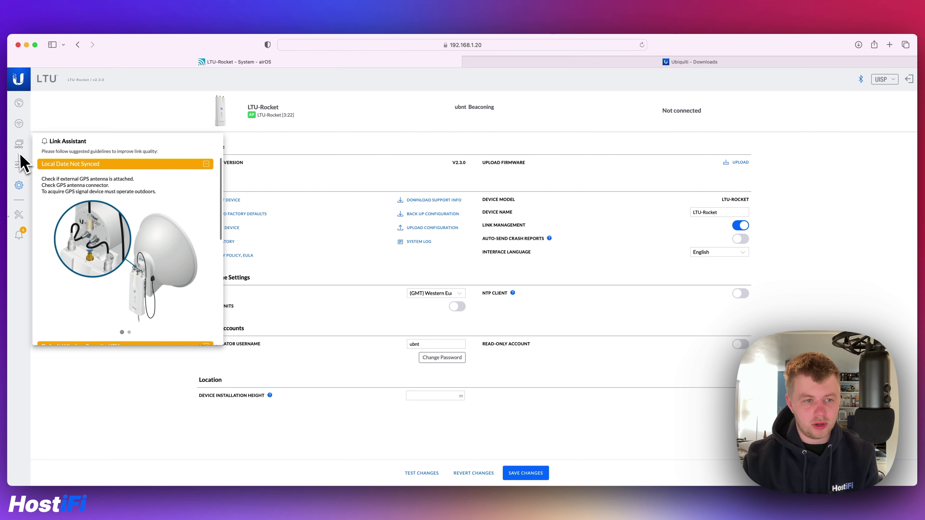
Run the cable test from Tools, then return to the Dashboard overview.
left_click(18, 214)
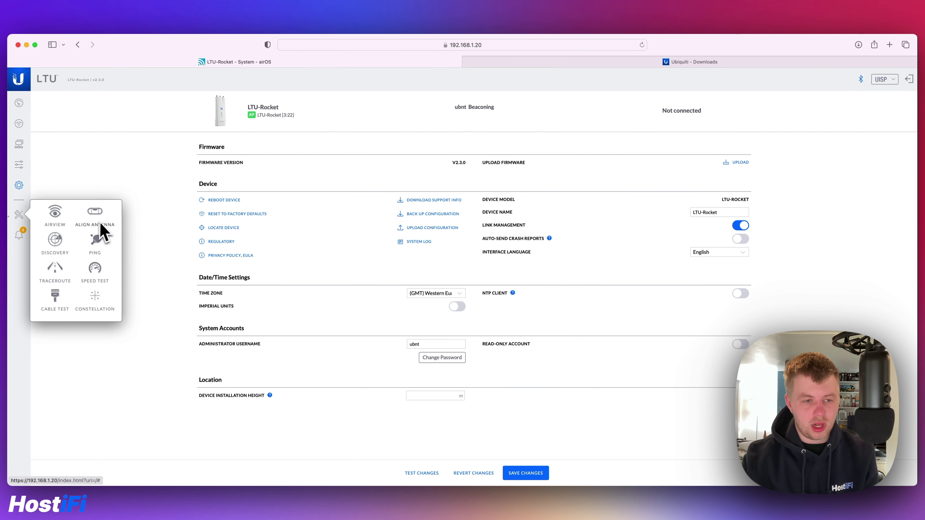
left_click(57, 295)
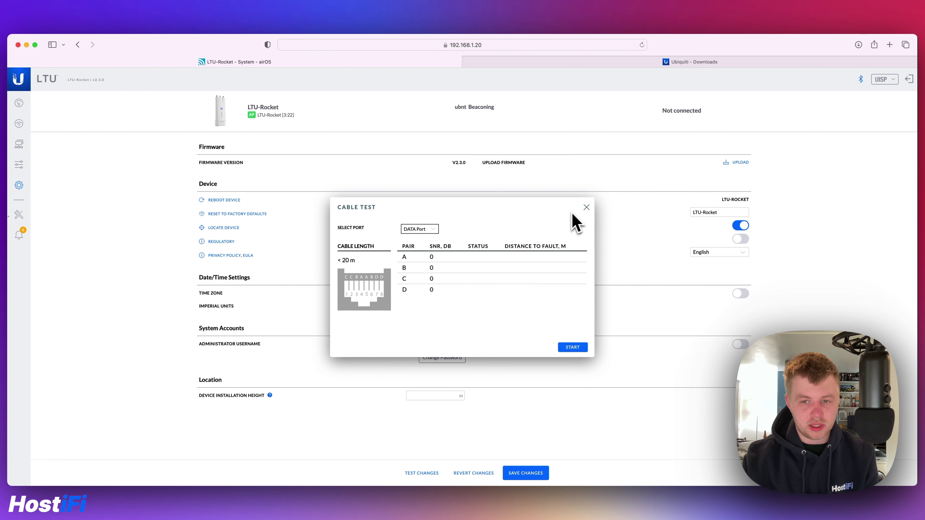
left_click(586, 207)
left_click(19, 214)
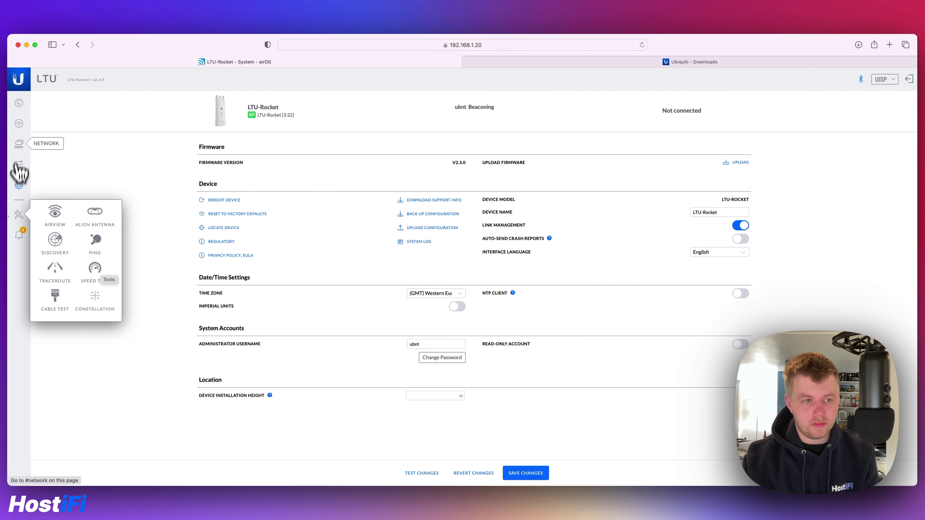
left_click(20, 108)
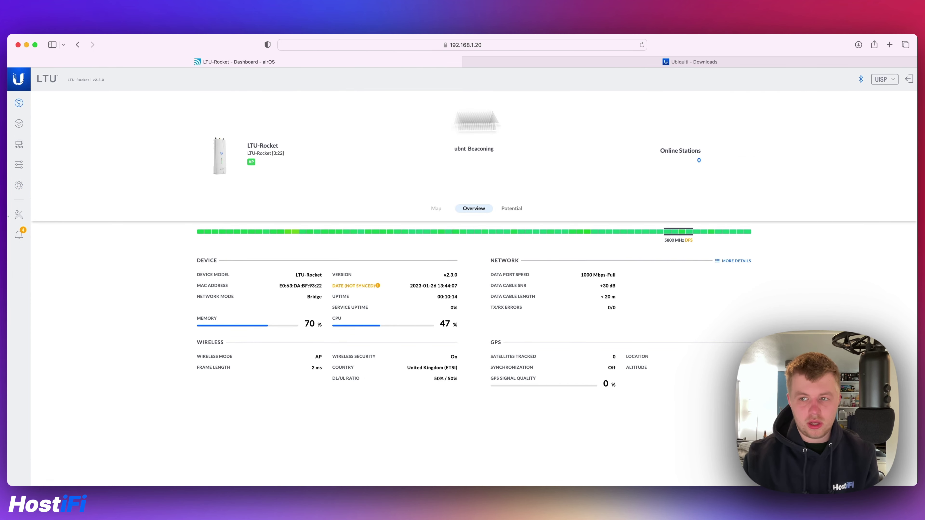
Look over the UISP cloud management dropdown, then go back to the Wireless page.
left_click(884, 79)
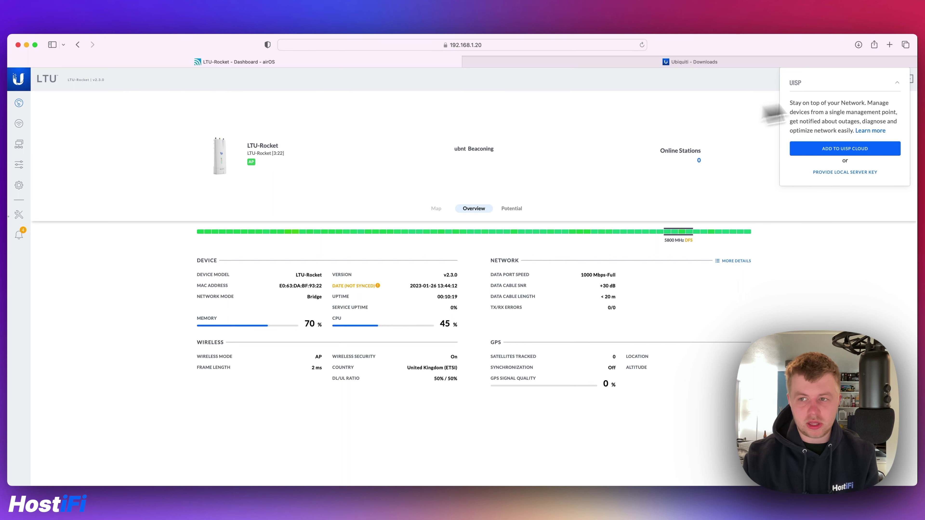
left_click(900, 83)
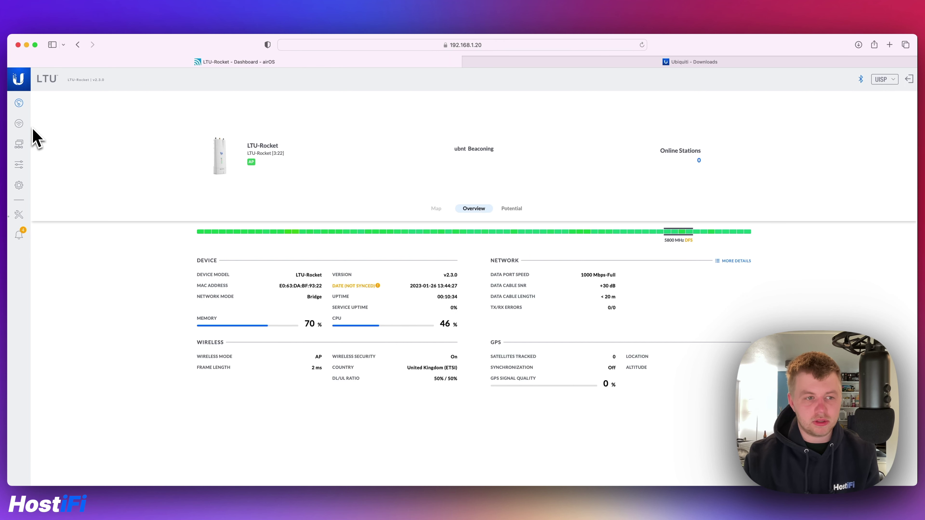
left_click(19, 124)
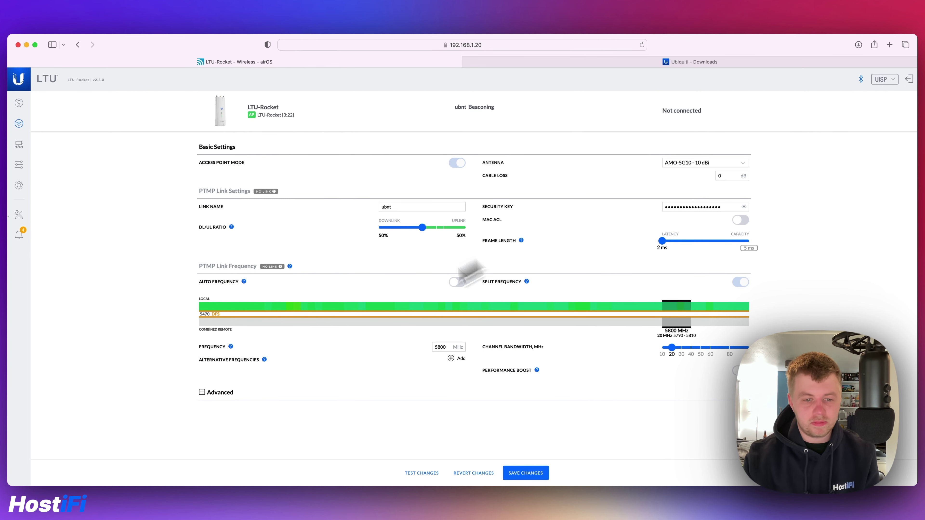